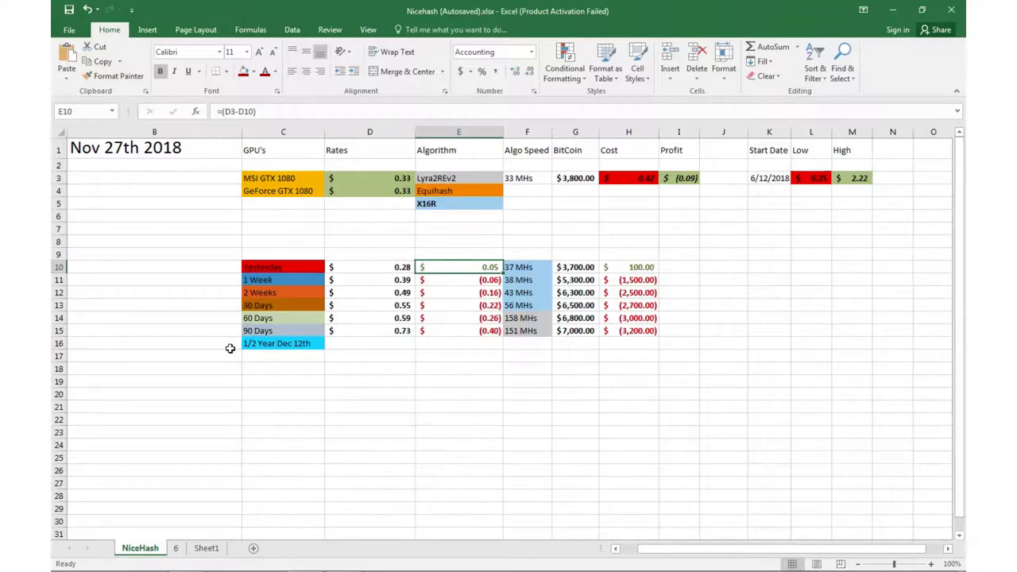
- Bring up the Cryptowatch Bitfinex BTC/USD 12-hour chart showing bitcoin at 3834
mouse_move(294, 548)
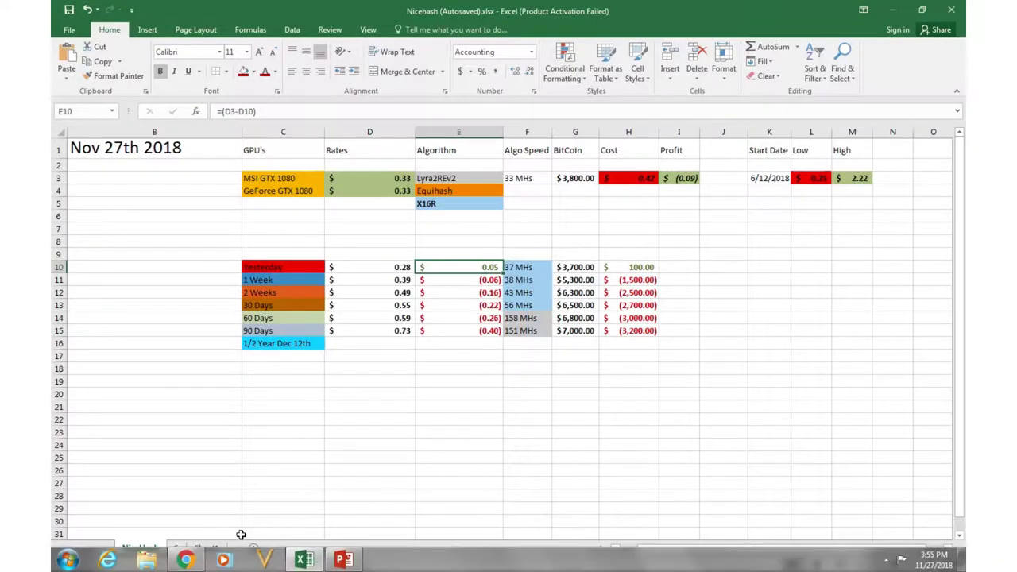
click(184, 561)
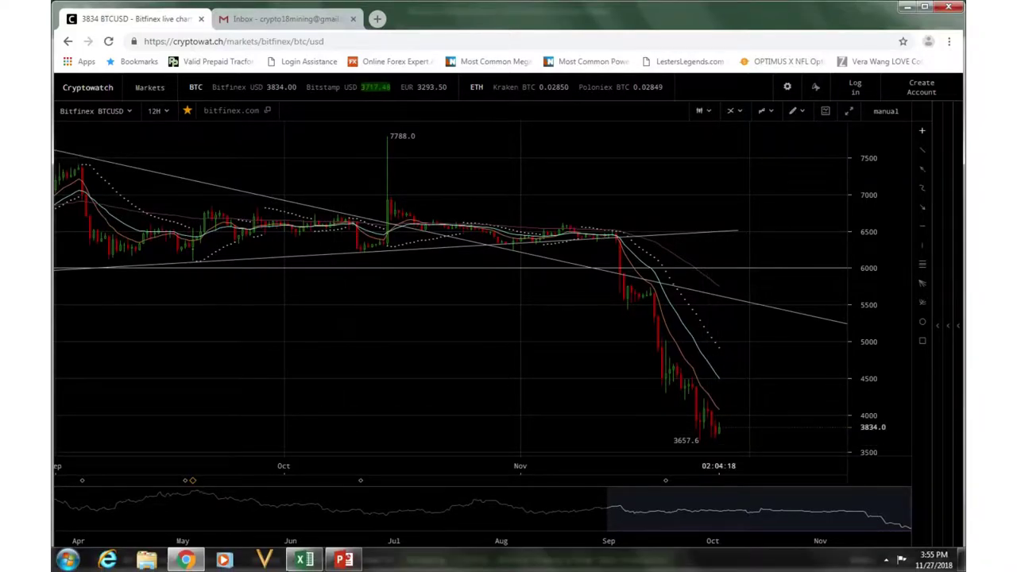
click(302, 563)
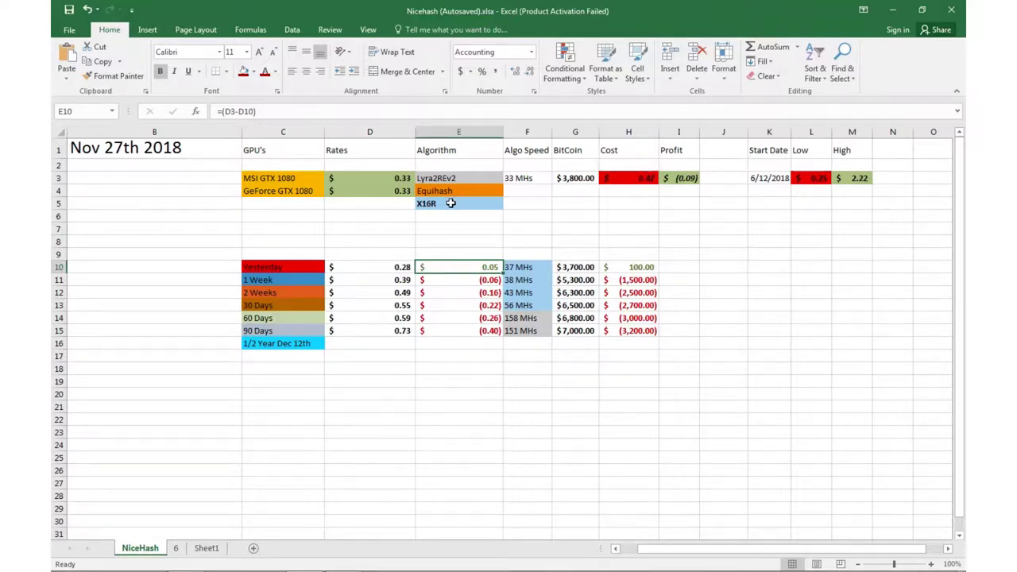
key(Up)
key(Up)
key(Up)
key(Up)
key(Up)
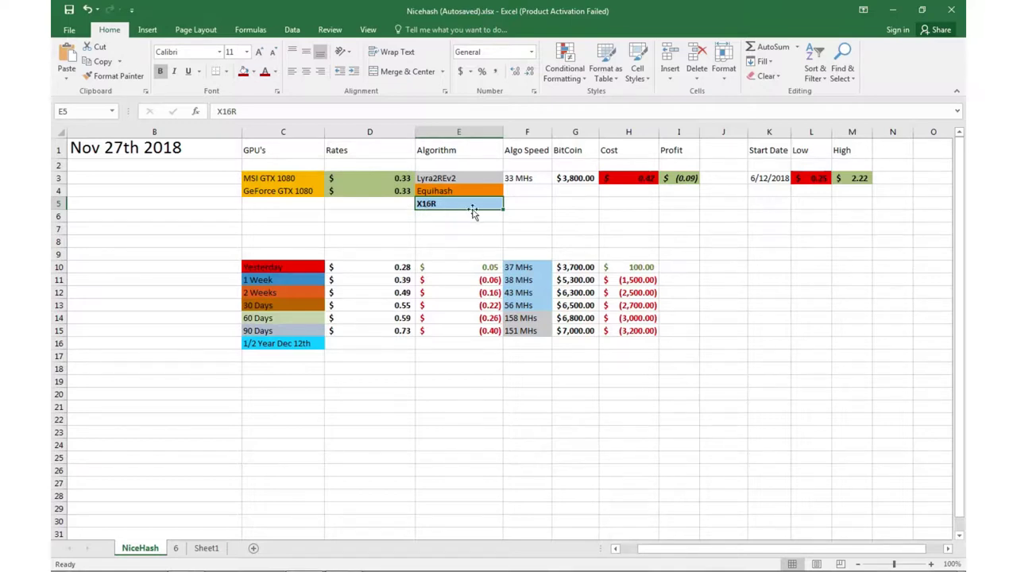
click(637, 182)
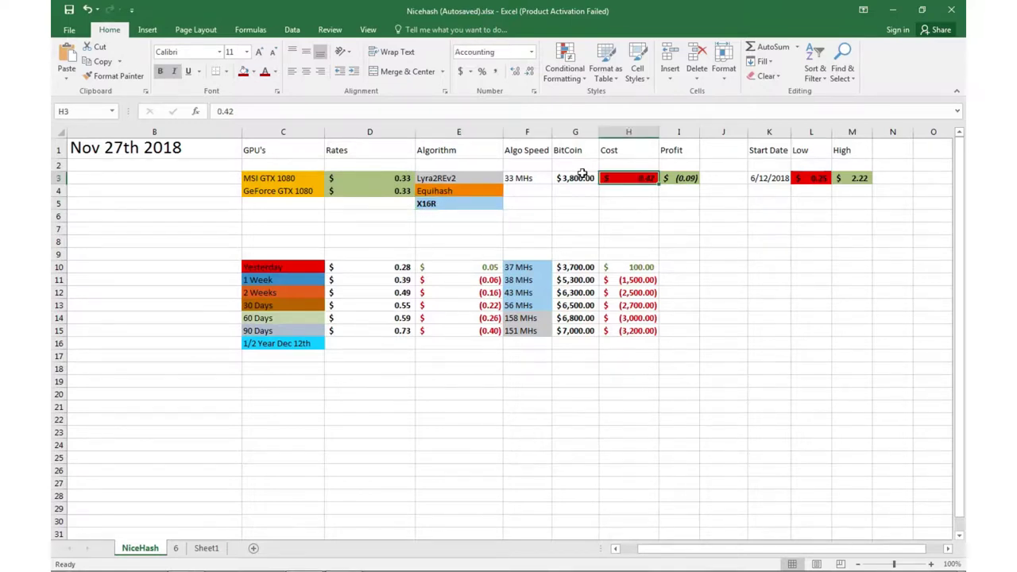
click(685, 179)
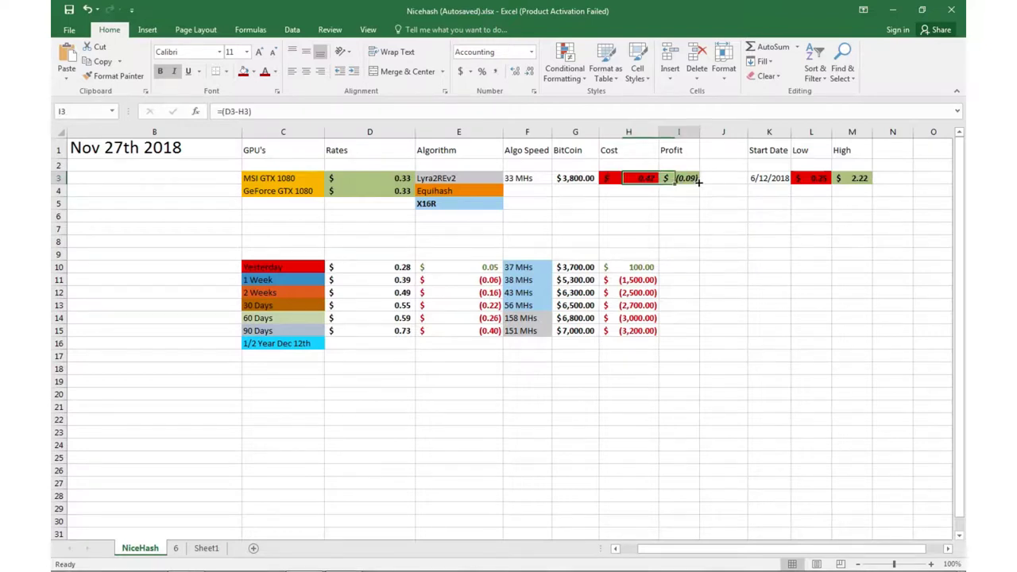
click(584, 182)
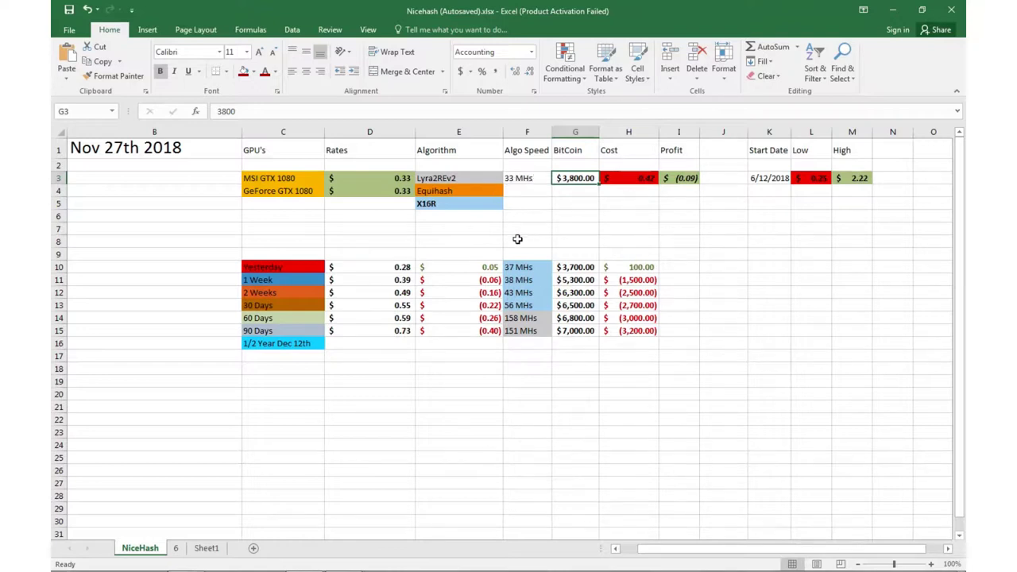
click(397, 268)
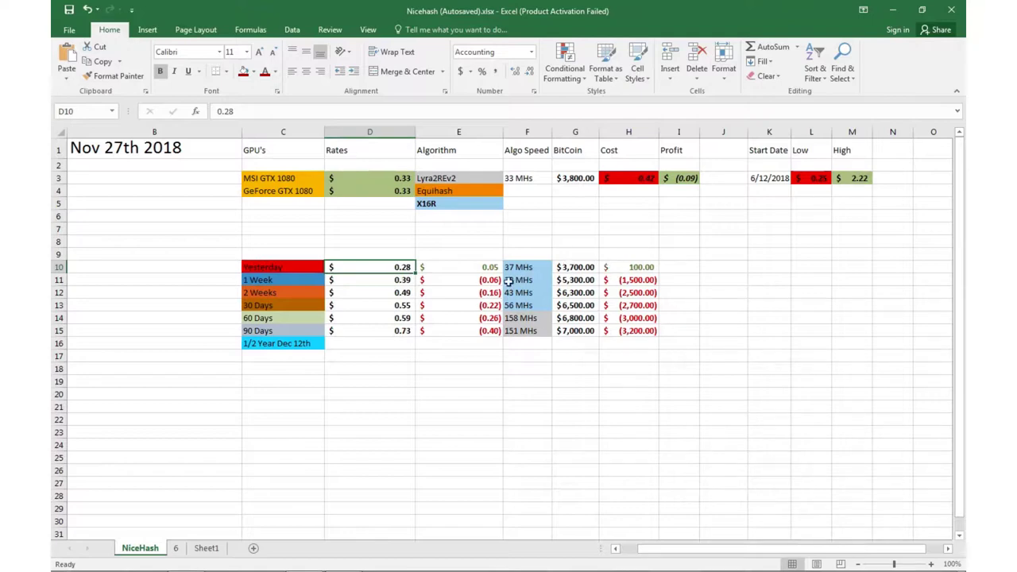
click(403, 281)
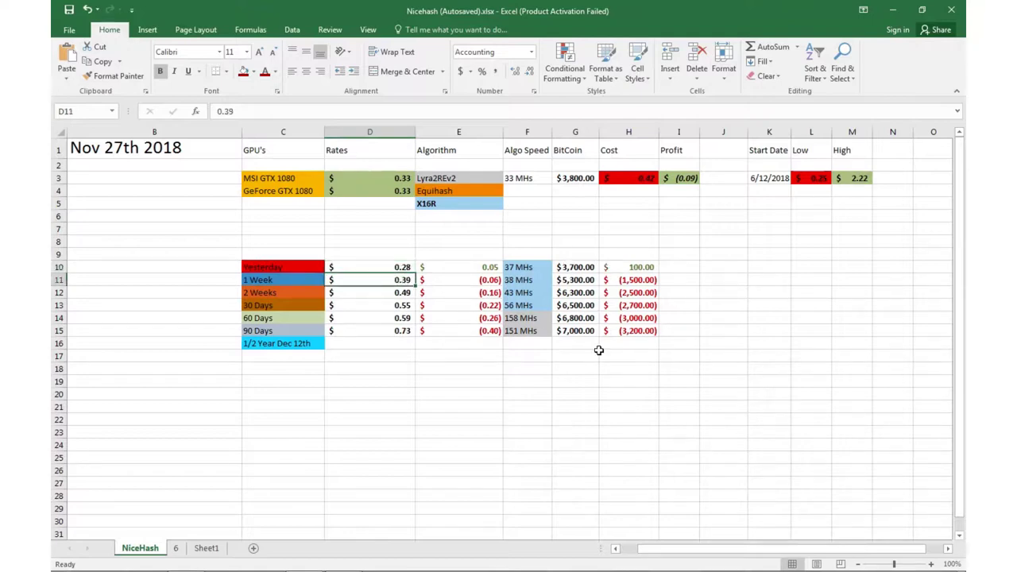
click(410, 294)
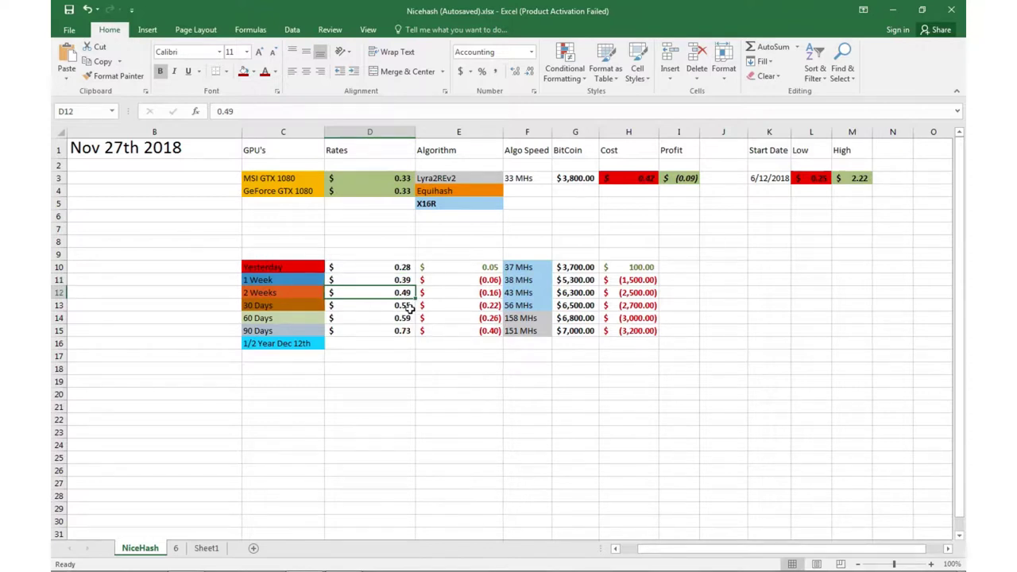
click(409, 308)
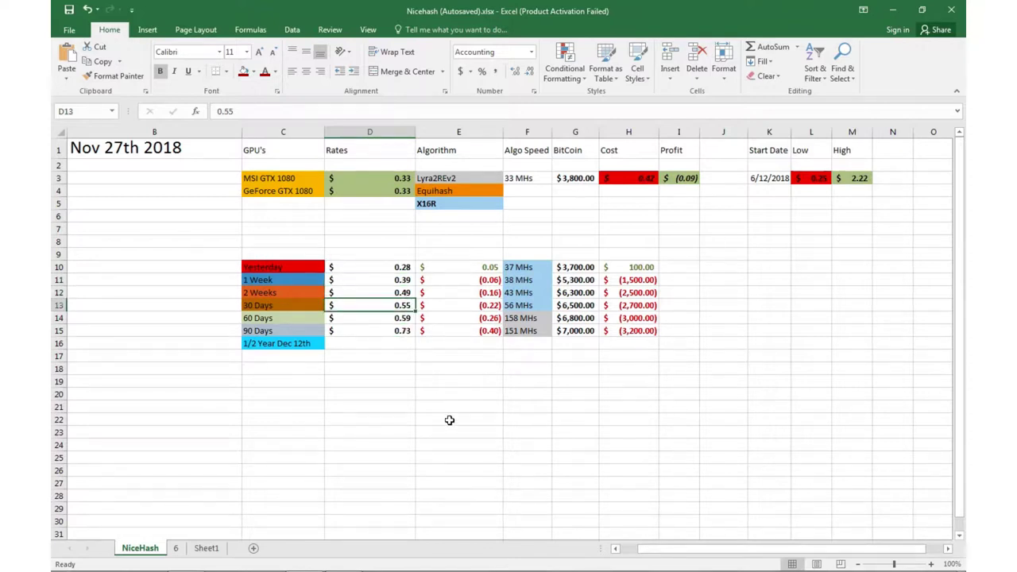
click(413, 319)
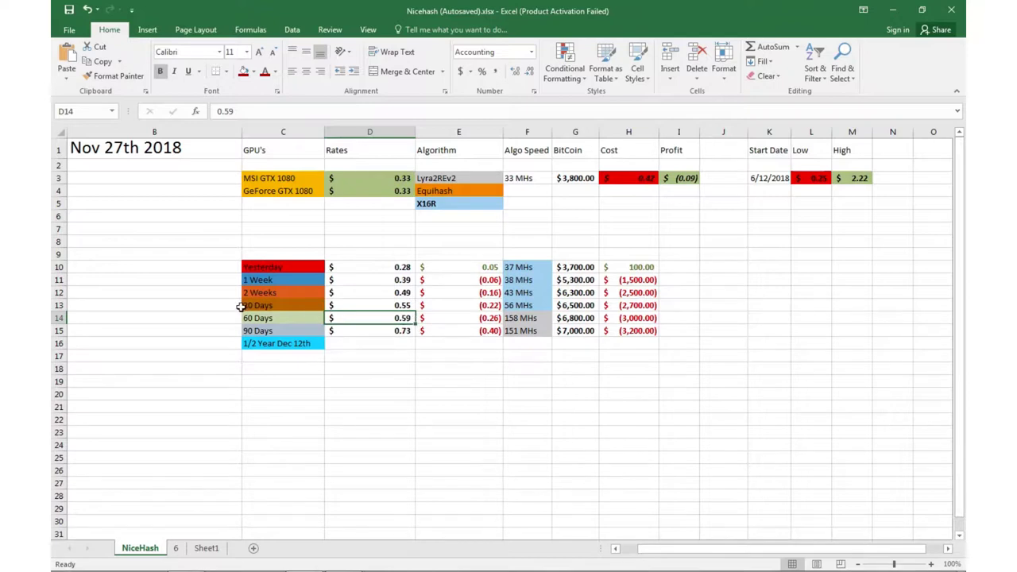
click(518, 320)
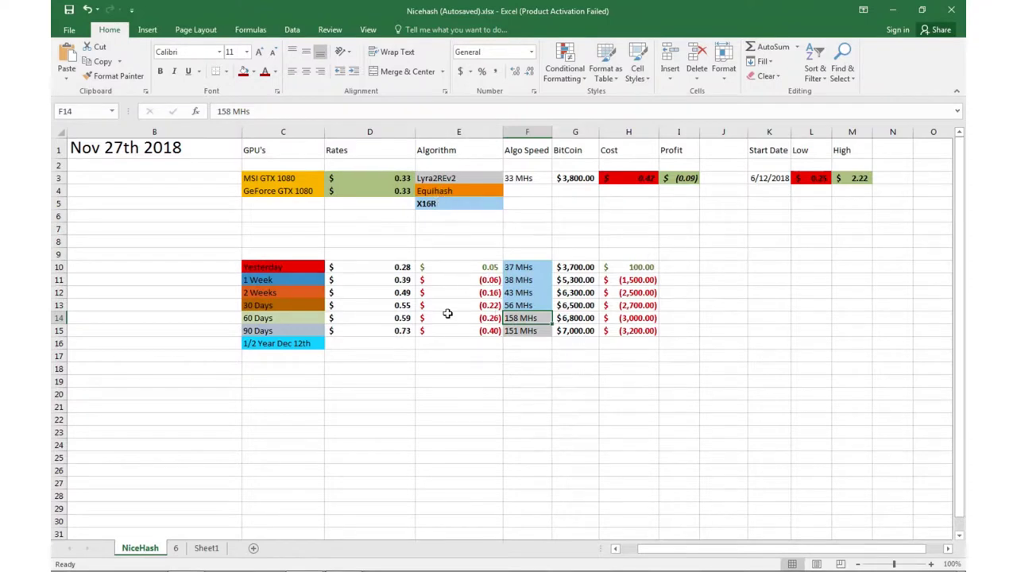
click(404, 329)
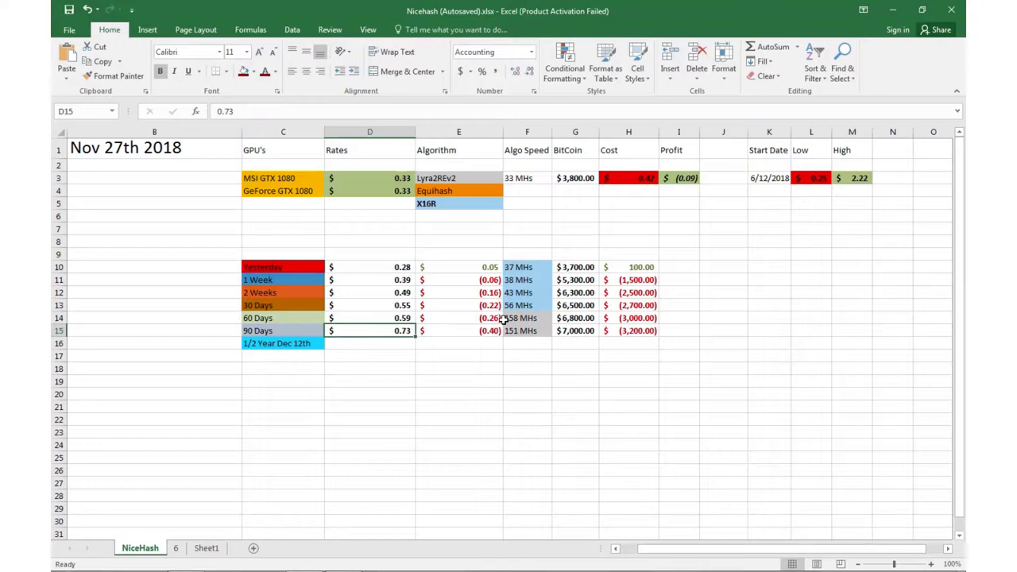
click(373, 343)
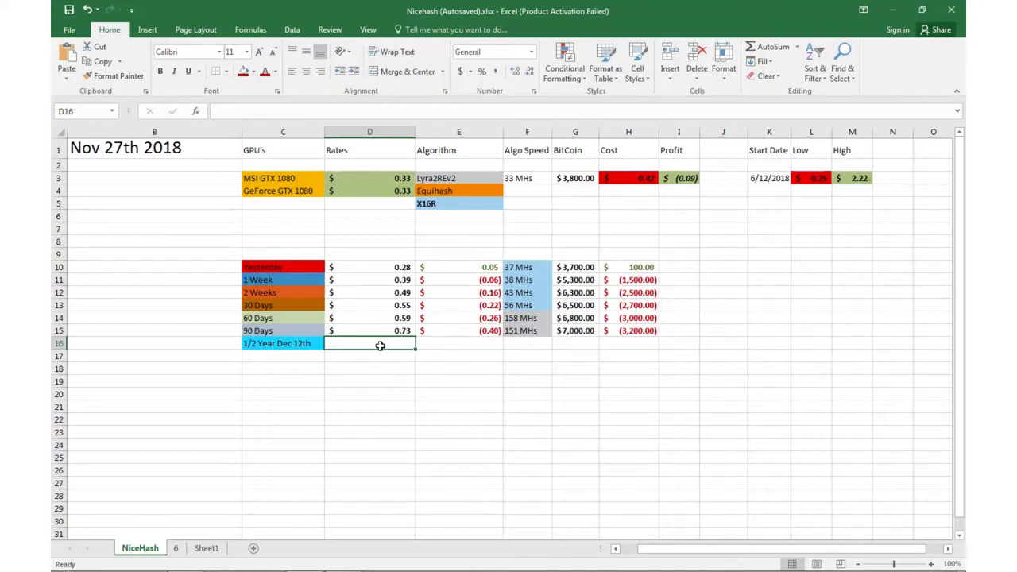
click(461, 345)
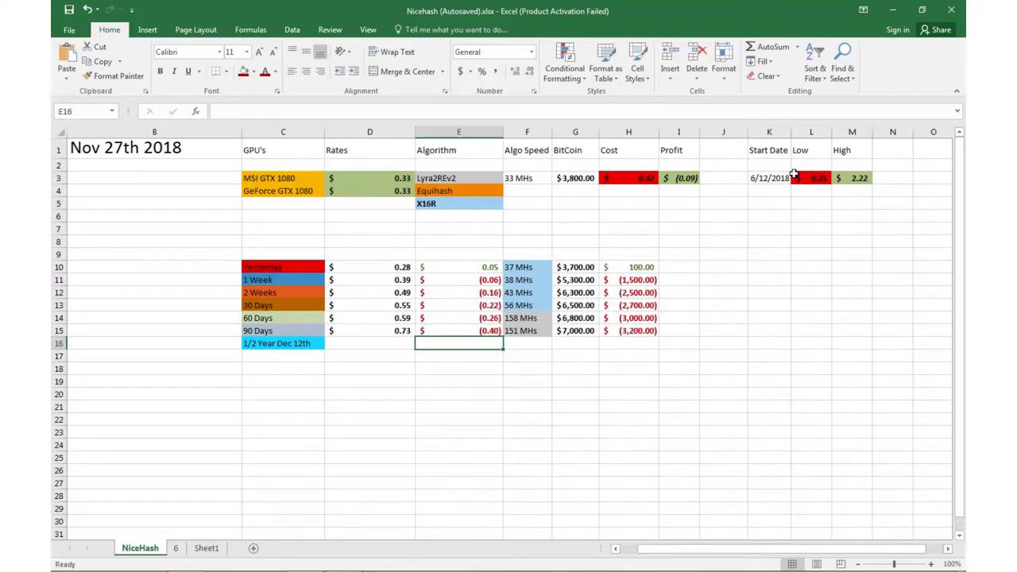
click(177, 549)
scroll(270, 338, up, 20)
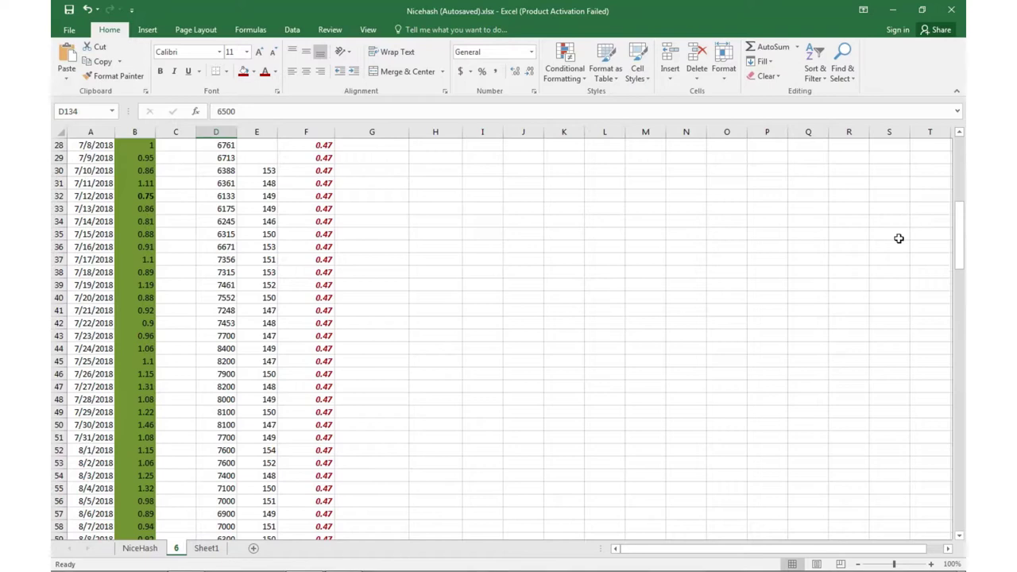
scroll(794, 255, up, 9)
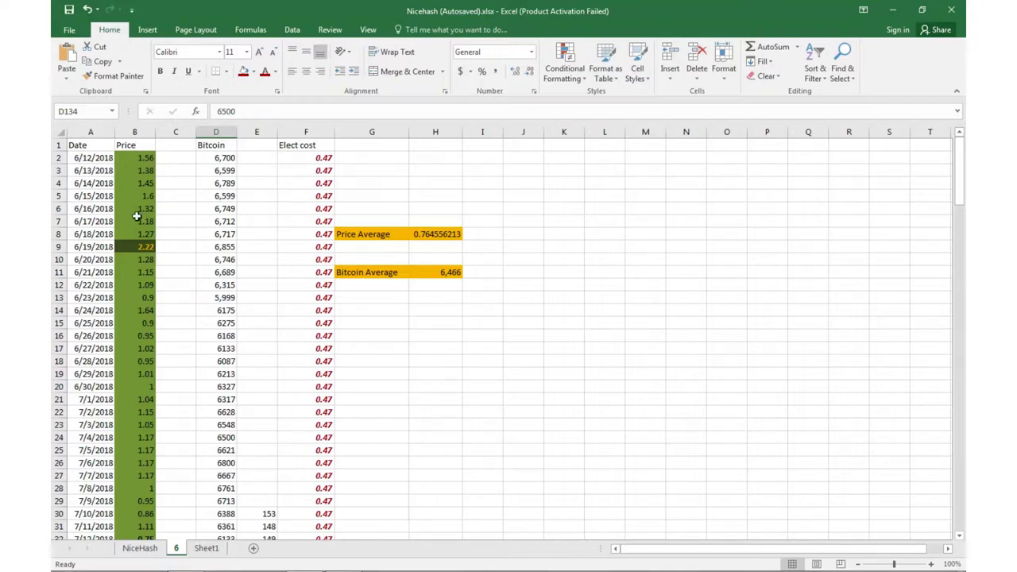
scroll(139, 220, down, 2)
scroll(153, 194, up, 1)
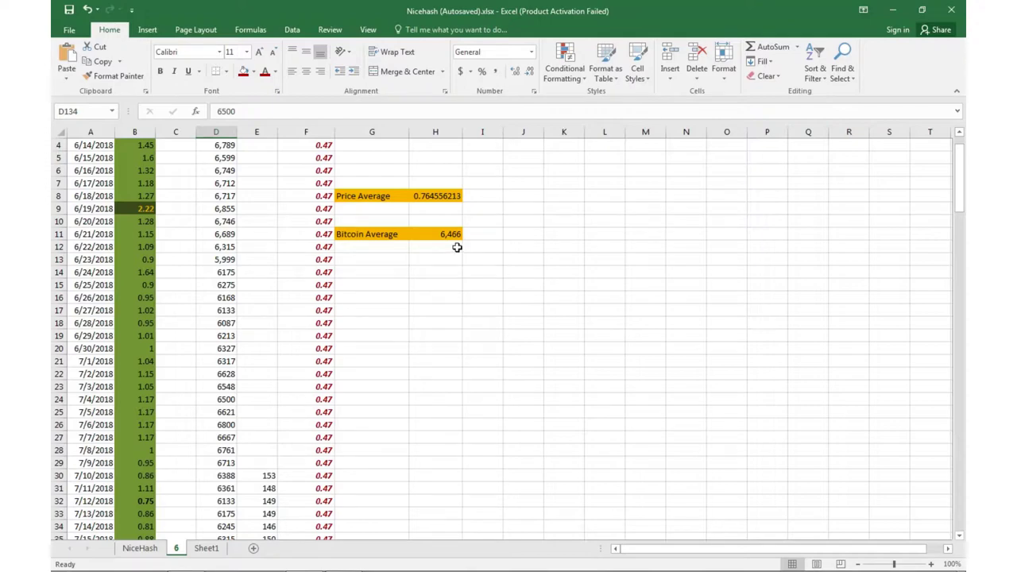
scroll(181, 325, down, 5)
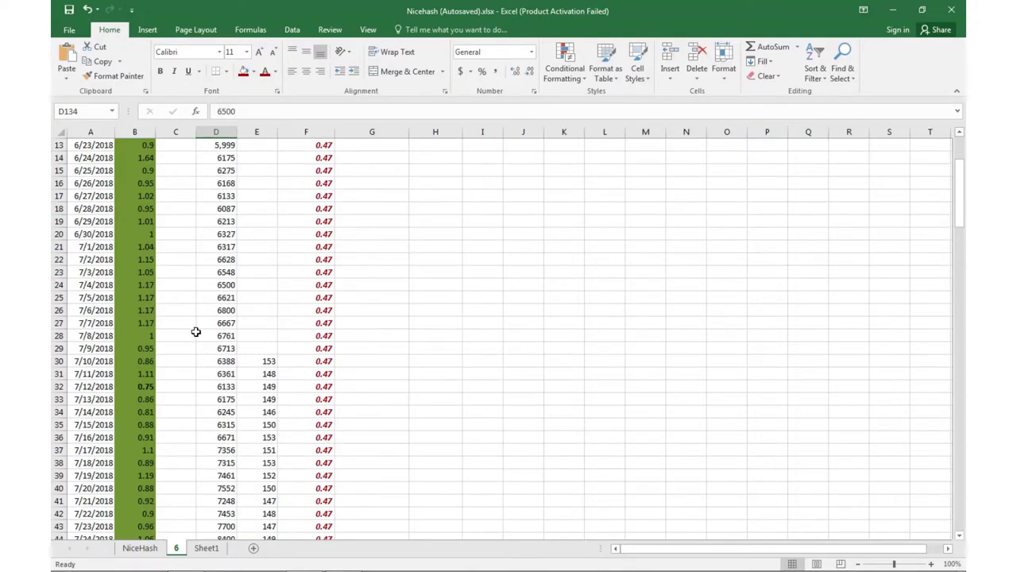
scroll(181, 326, down, 16)
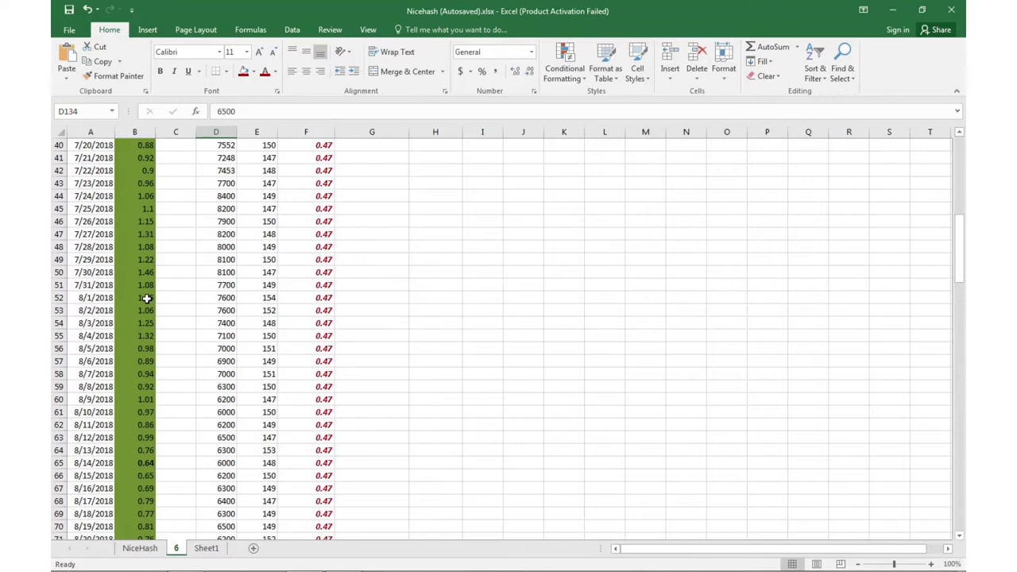
scroll(151, 294, down, 3)
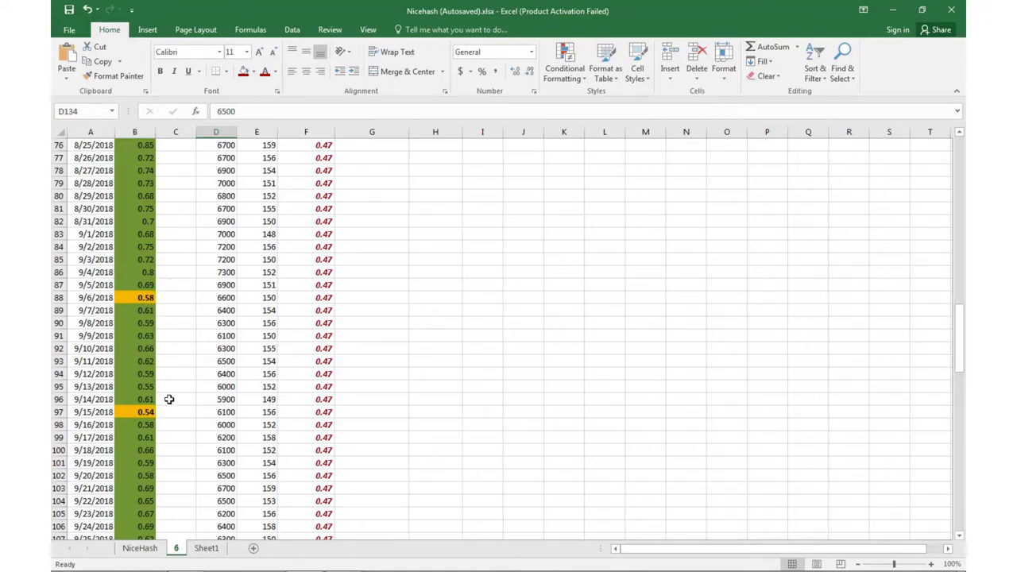
scroll(169, 399, down, 1)
scroll(138, 375, down, 1)
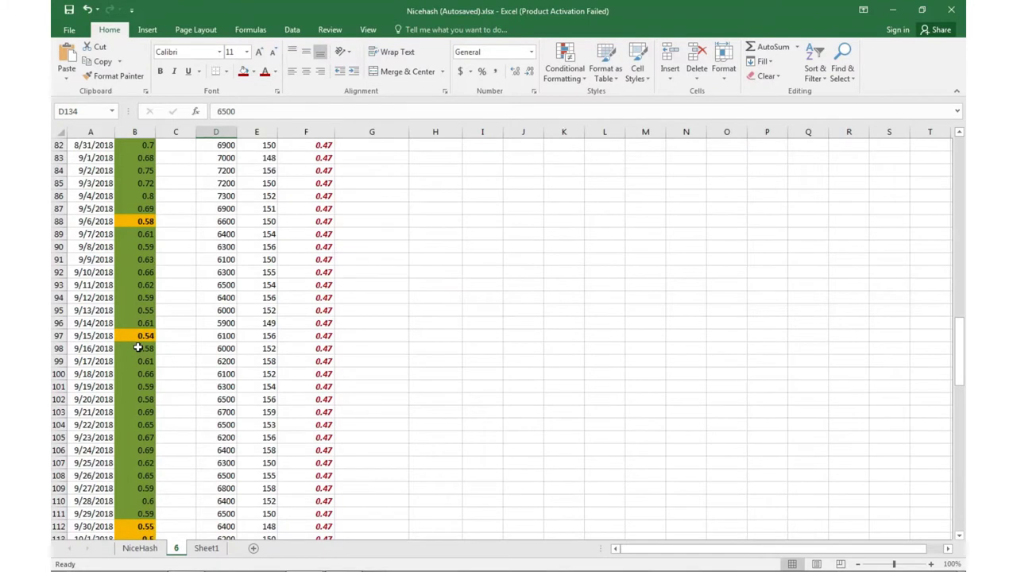
scroll(151, 336, down, 2)
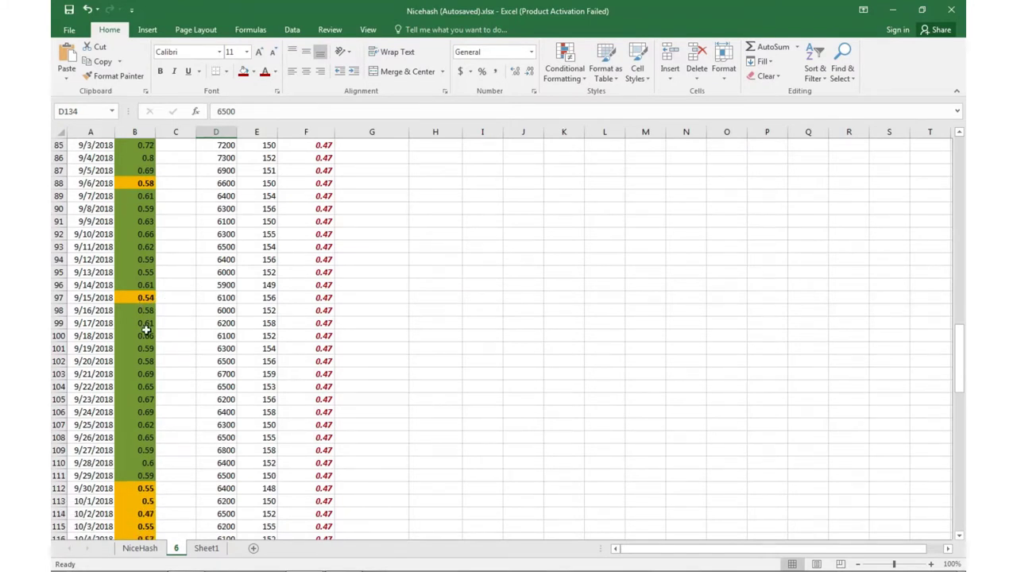
scroll(139, 380, down, 3)
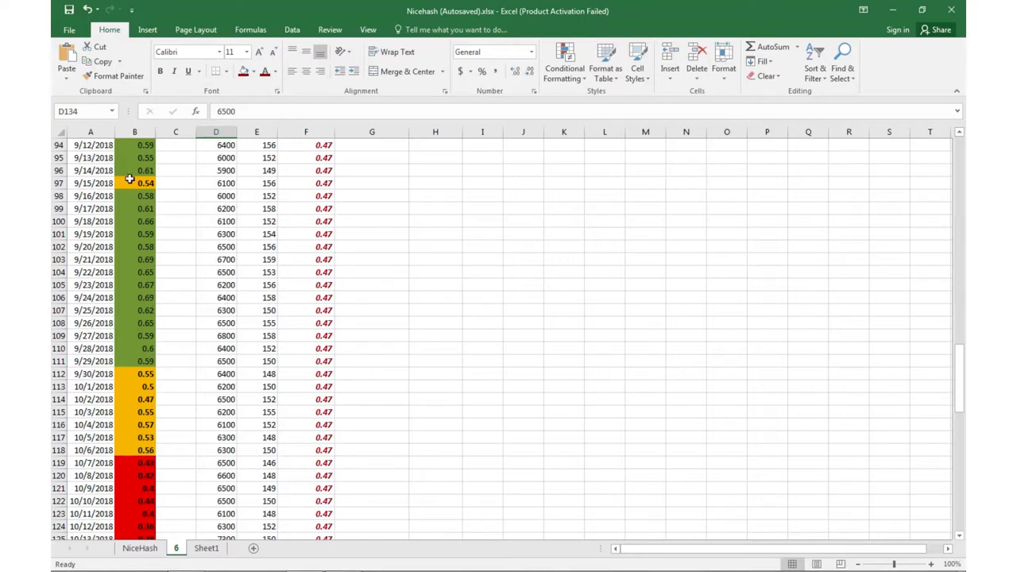
scroll(143, 375, down, 1)
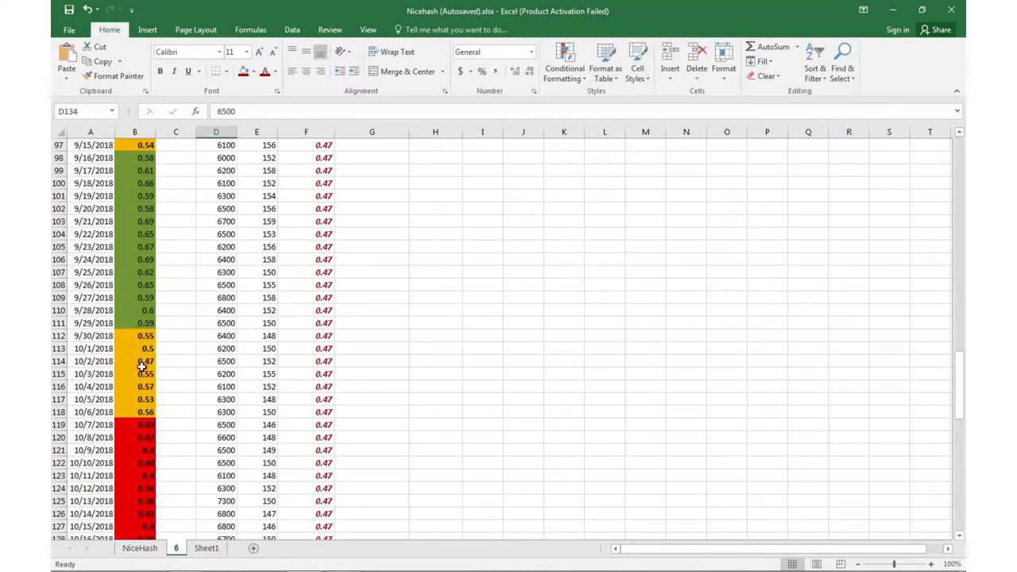
scroll(150, 421, down, 1)
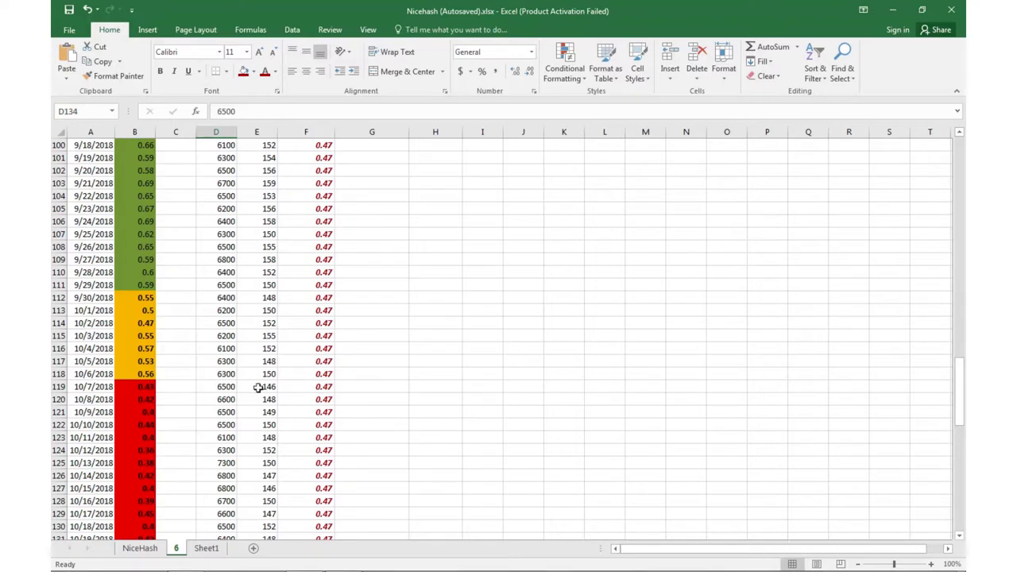
scroll(153, 381, down, 2)
scroll(148, 405, down, 2)
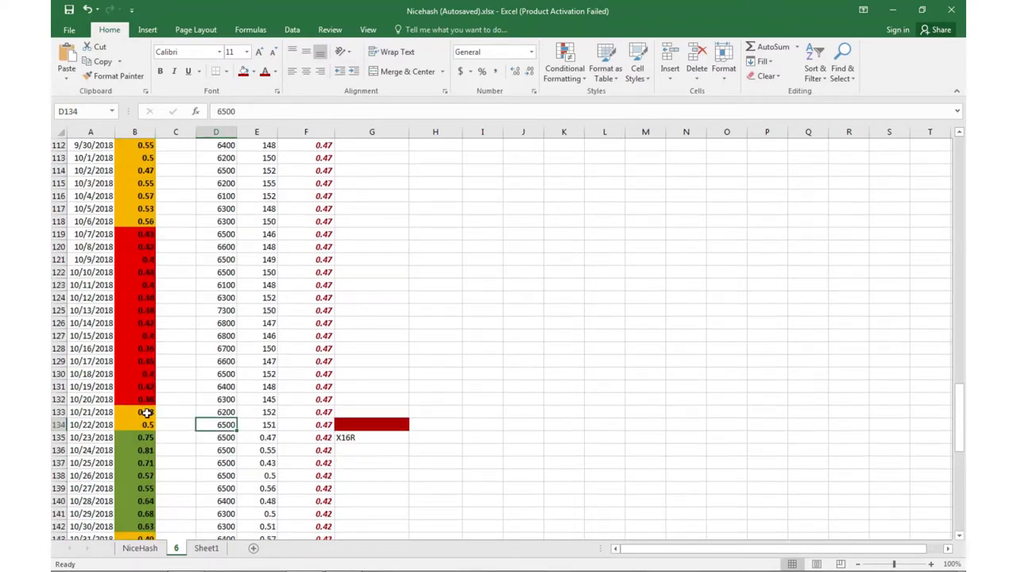
scroll(146, 412, down, 1)
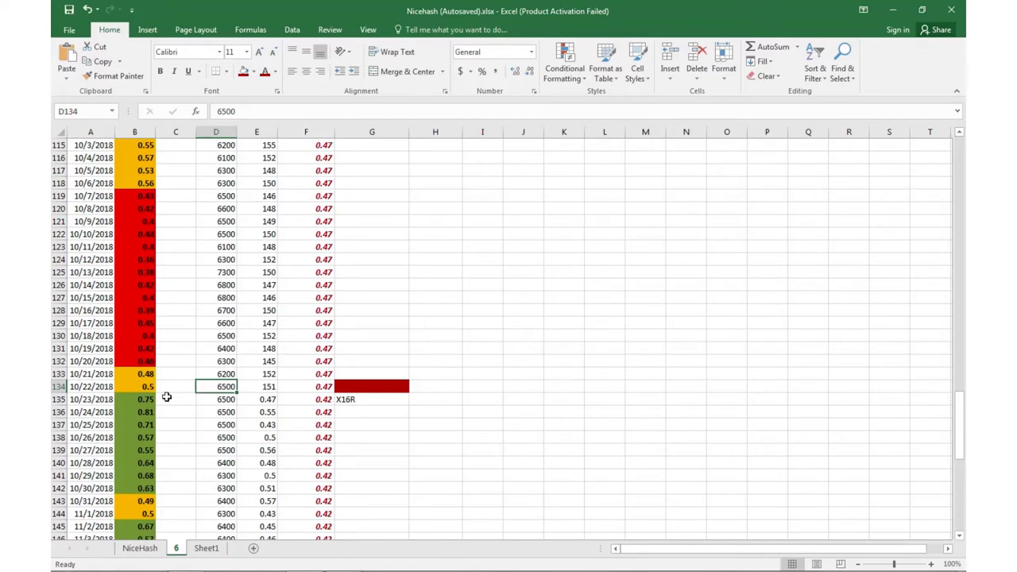
scroll(167, 396, down, 3)
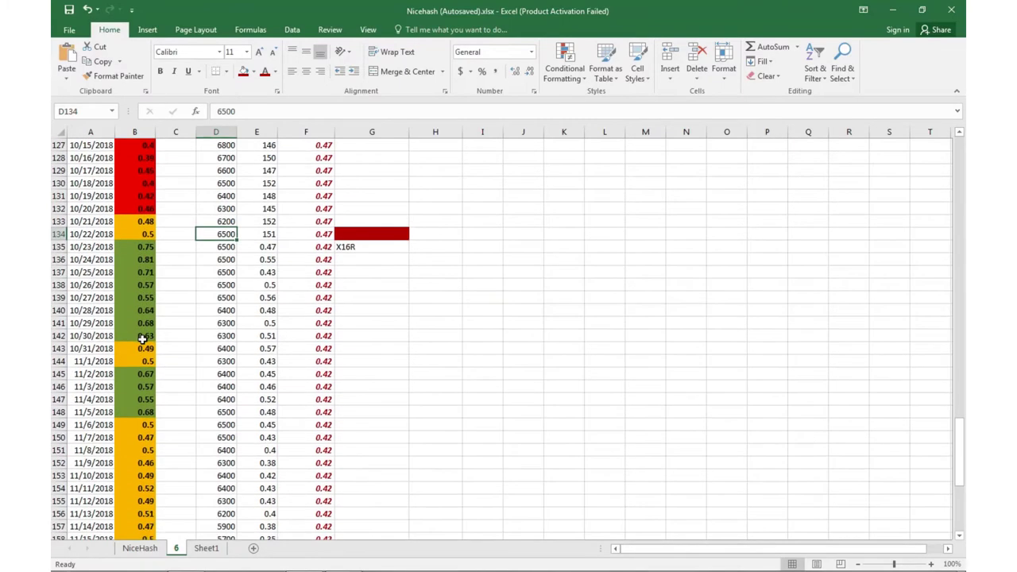
scroll(142, 339, down, 7)
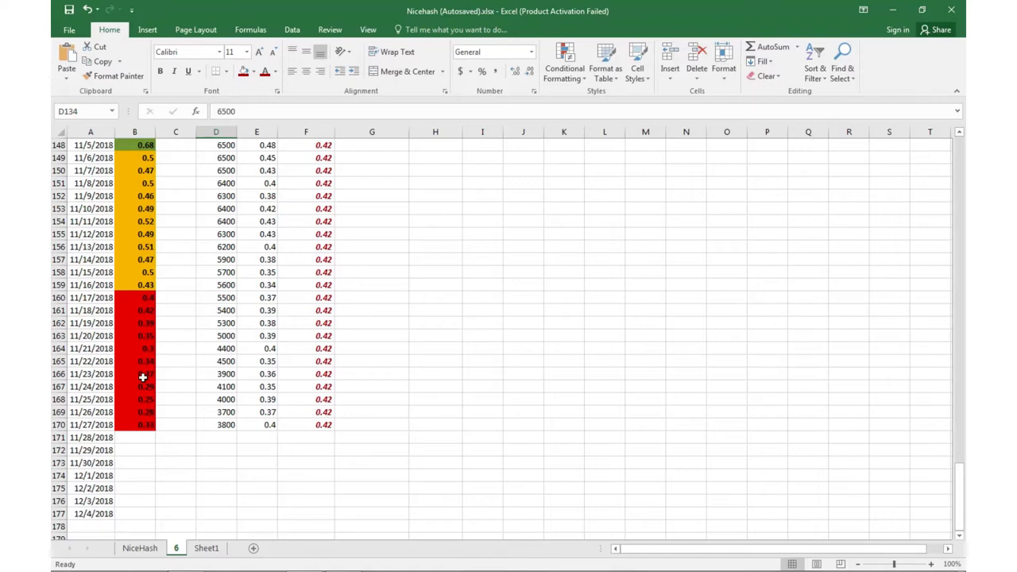
scroll(309, 259, up, 9)
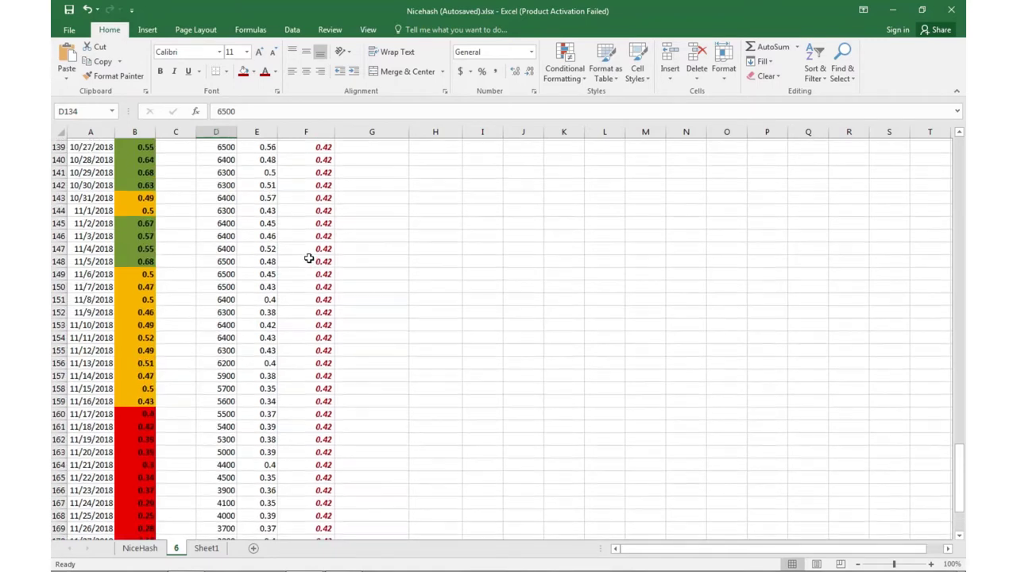
click(352, 324)
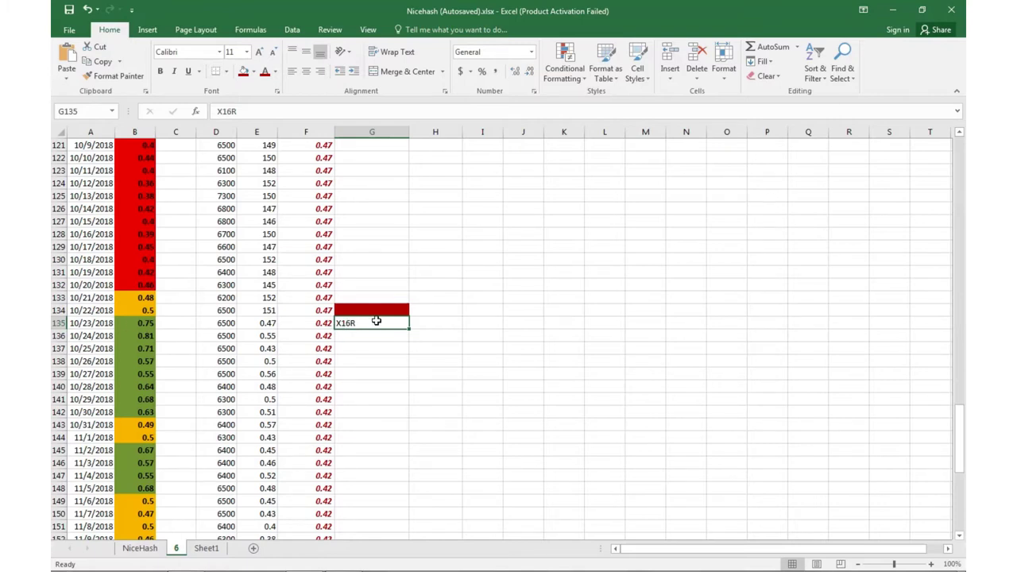
click(328, 322)
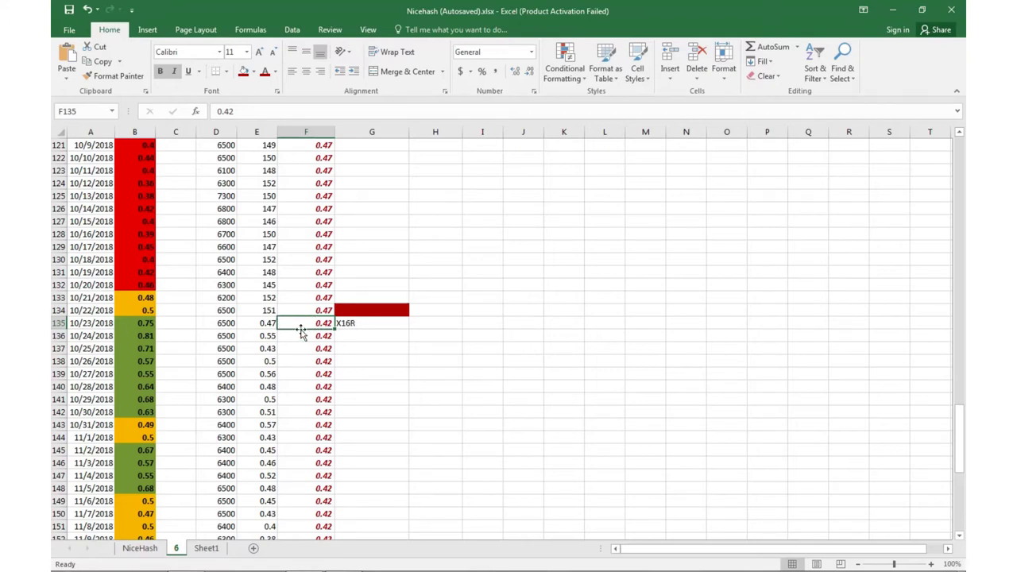
scroll(326, 337, down, 7)
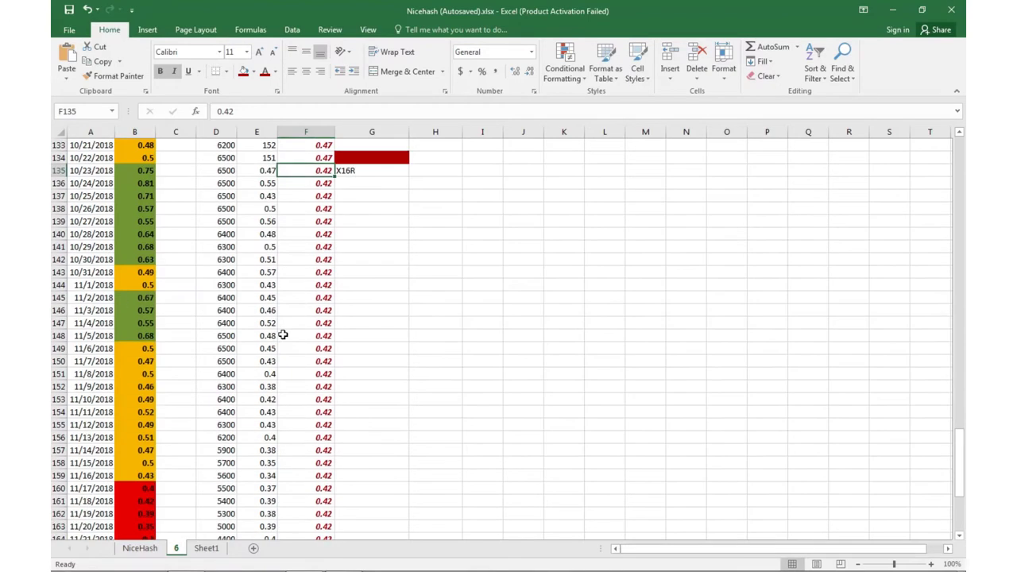
- Go to the NiceHash sheet dated Nov 27th 2018, showing 0.33 GTX 1080 rates and (0.09) profit
click(143, 550)
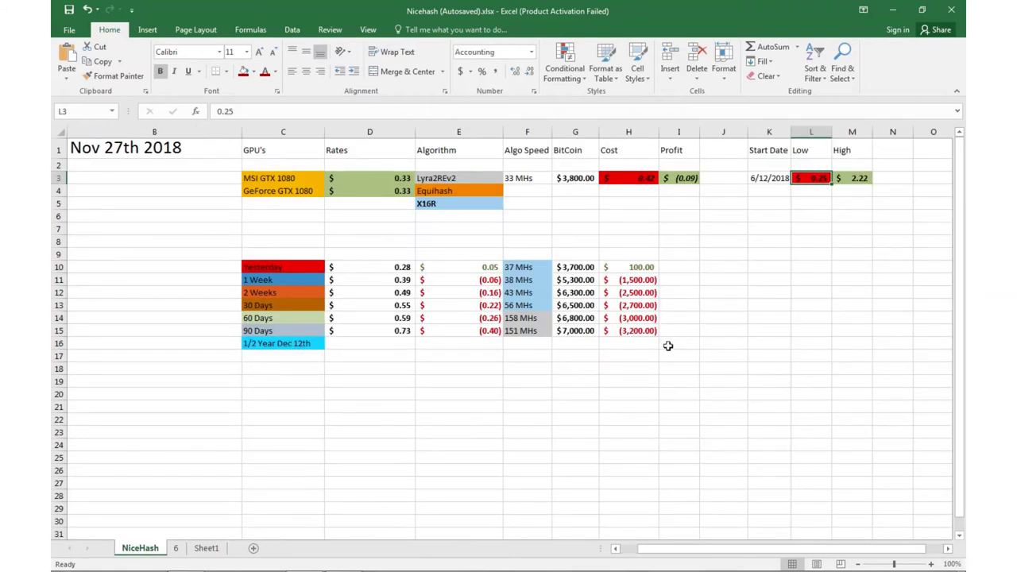